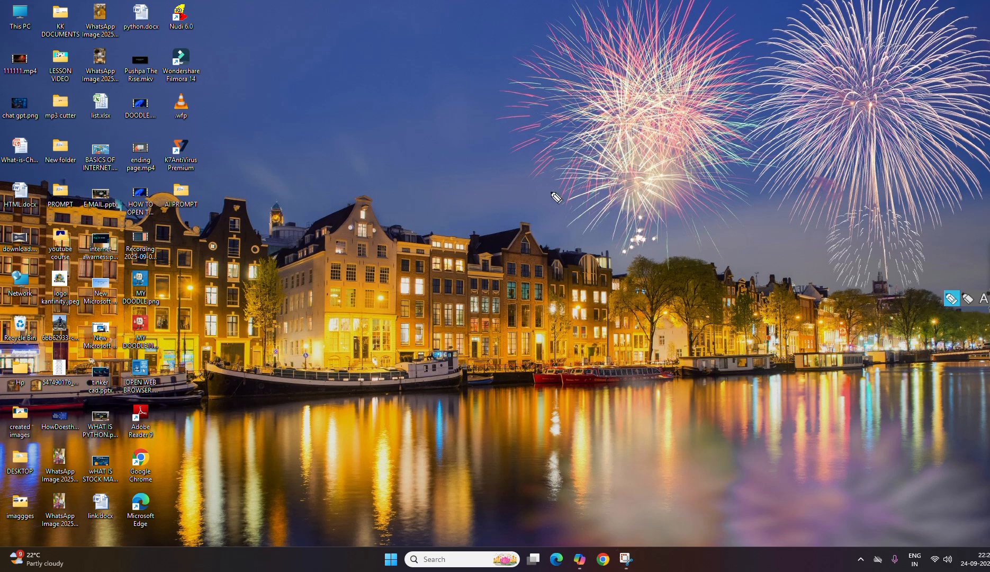
mouse_move(554, 198)
mouse_down()
mouse_move(585, 197)
mouse_move(599, 179)
mouse_move(670, 149)
mouse_up()
click(988, 261)
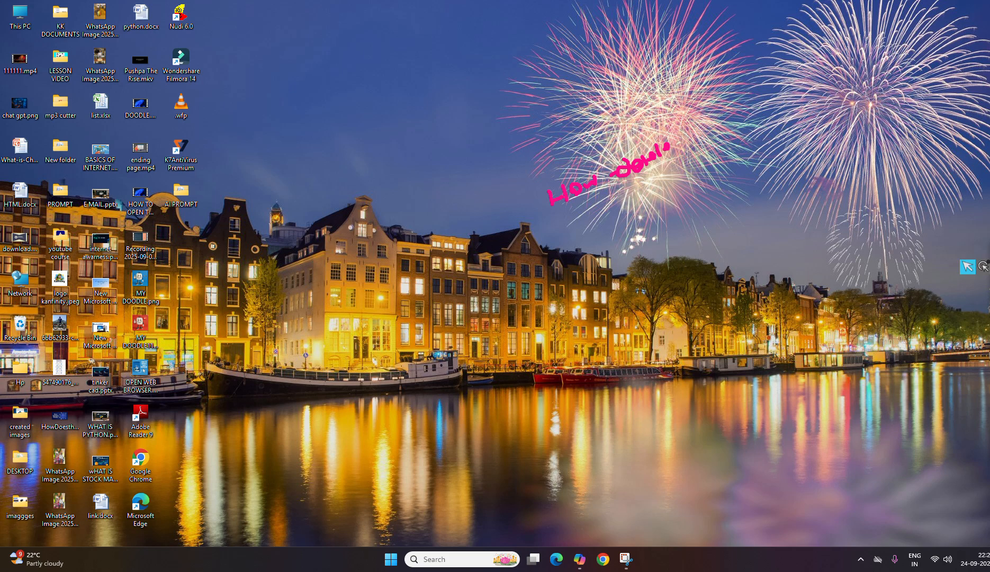
click(604, 560)
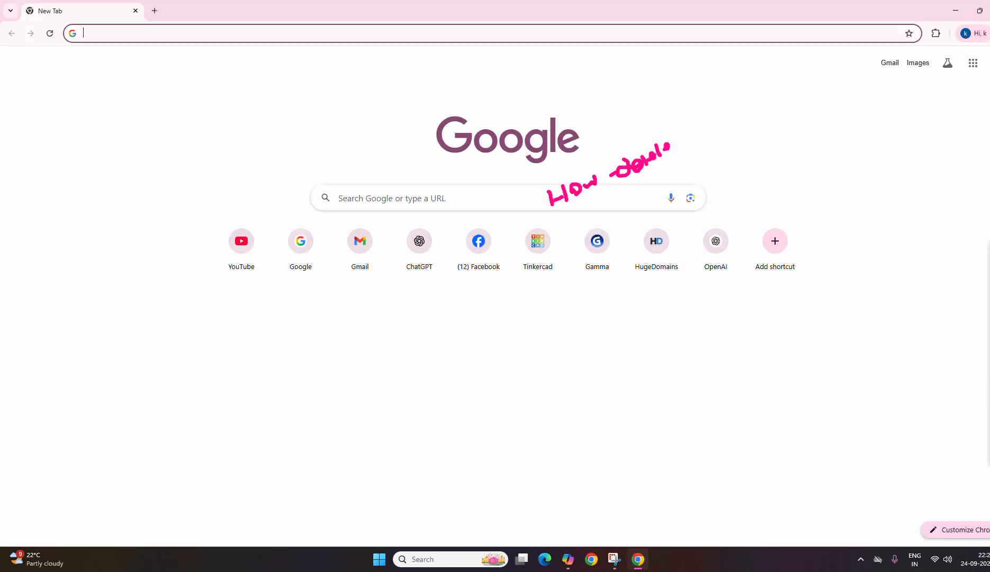
click(176, 33)
text(ww)
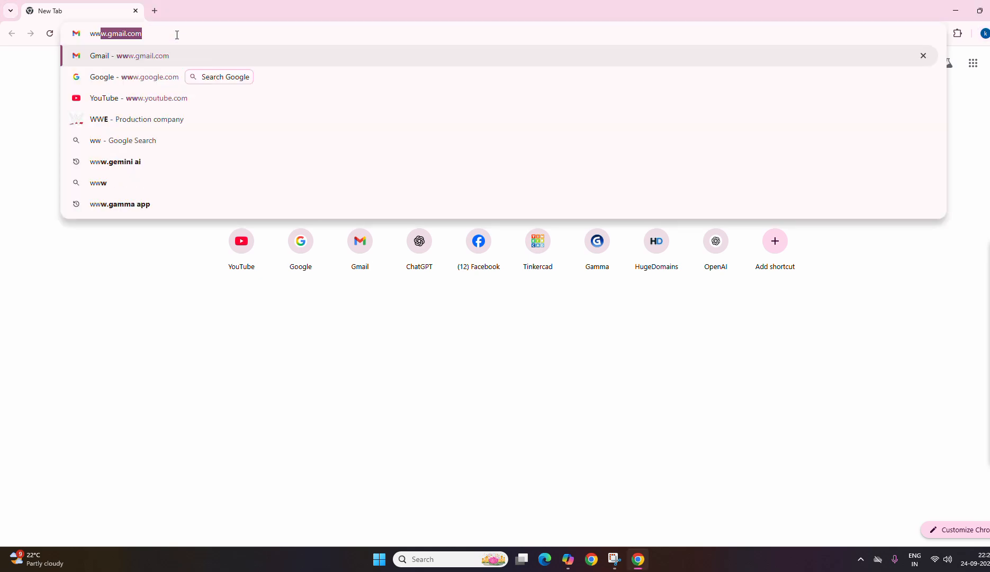
key(Return)
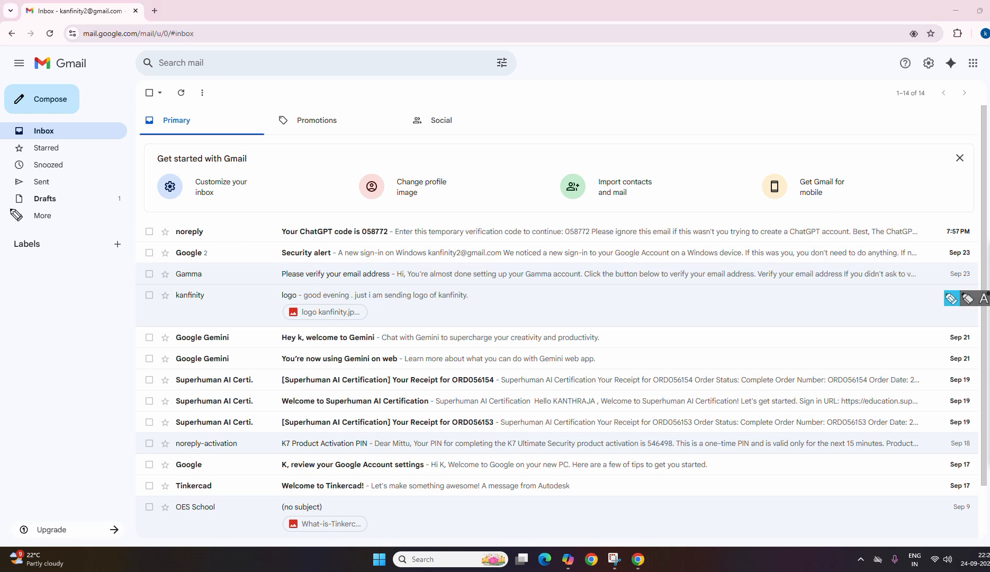
Mark the Inbox folder with a pen tick and open the ChatGPT code email from noreply
drag(50, 140, 78, 128)
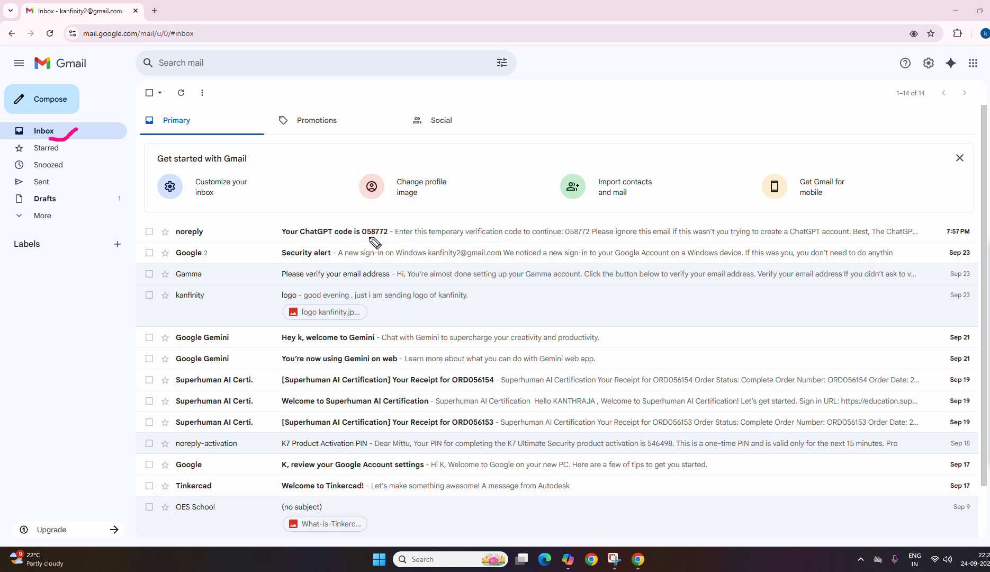
click(989, 267)
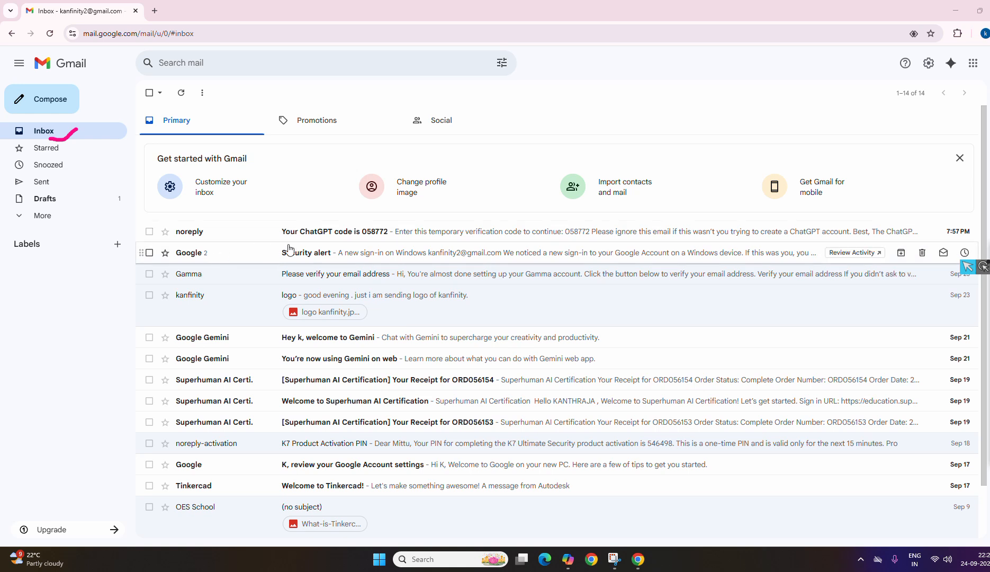
click(262, 236)
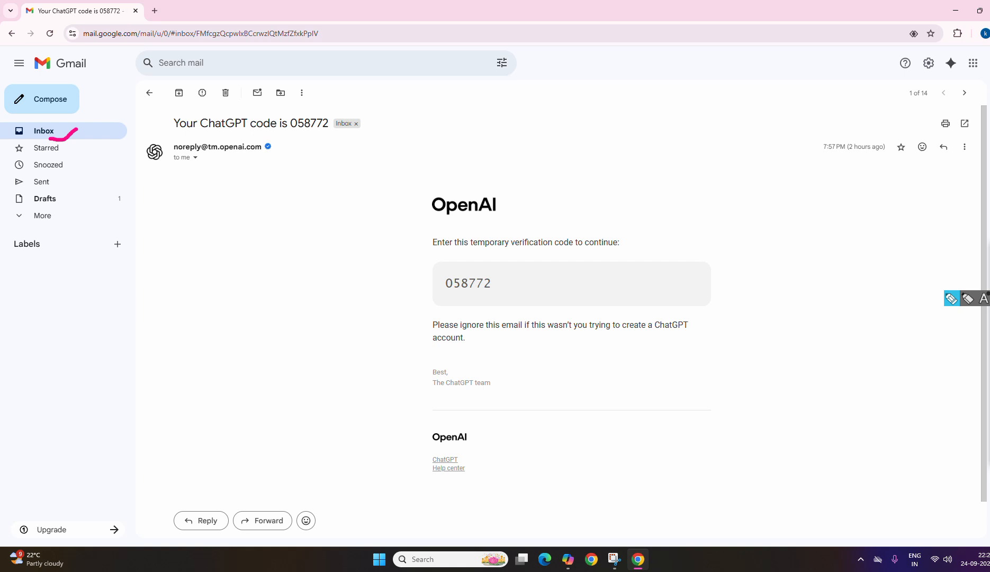
Underline the open email's action icons in pink, choose a thinner pen, add an arrow at Archive and circle Delete
click(968, 298)
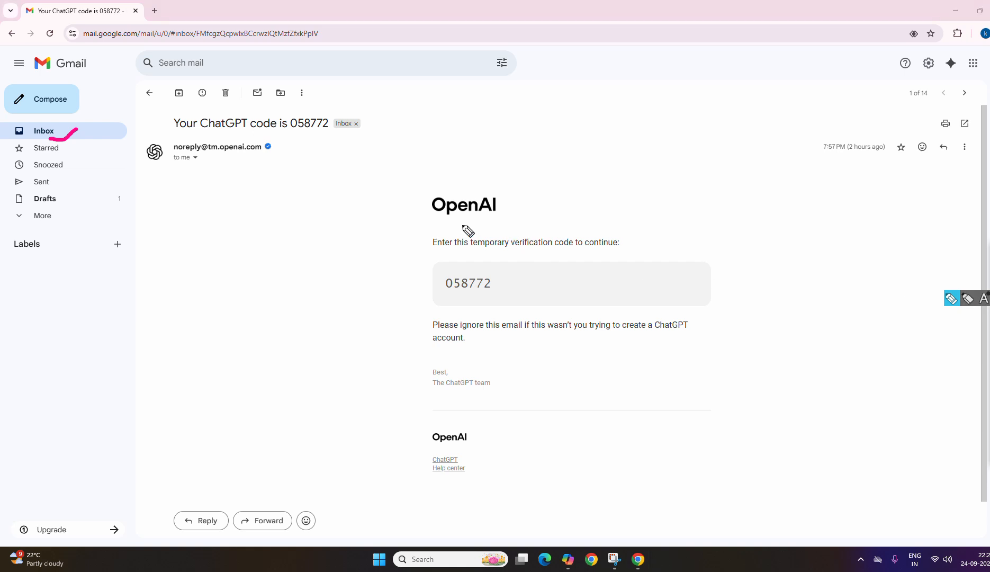
drag(159, 103, 305, 104)
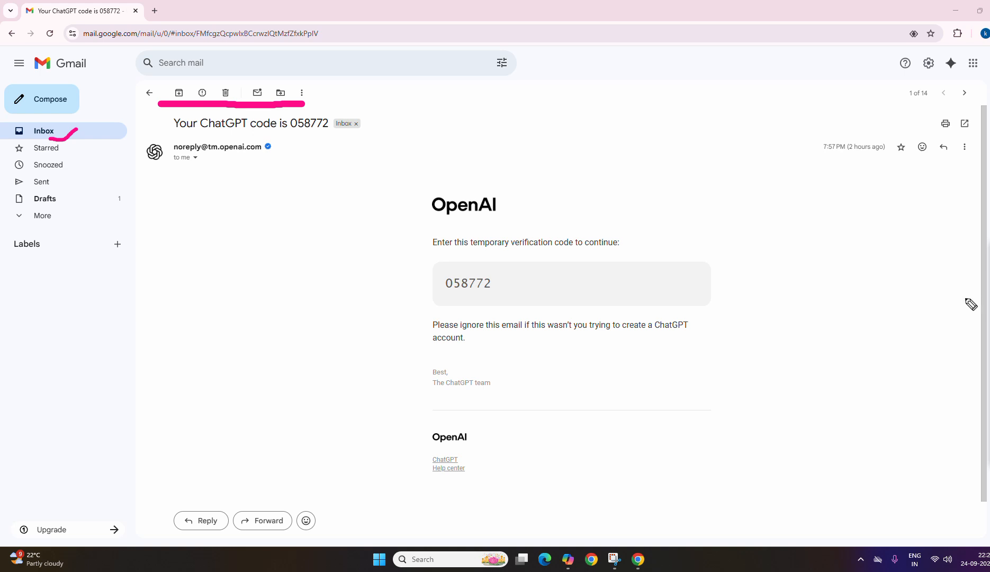
mouse_move(989, 345)
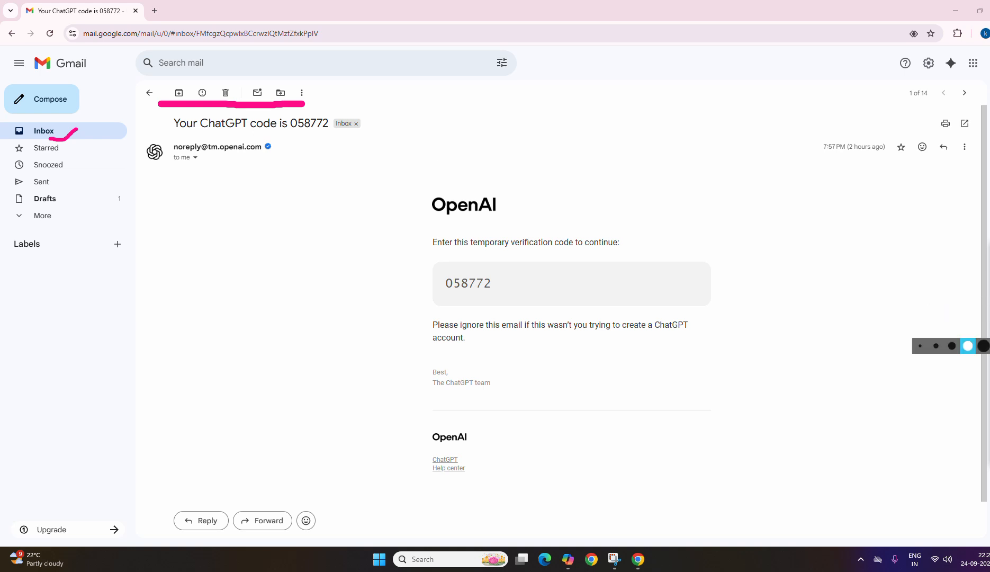
click(936, 346)
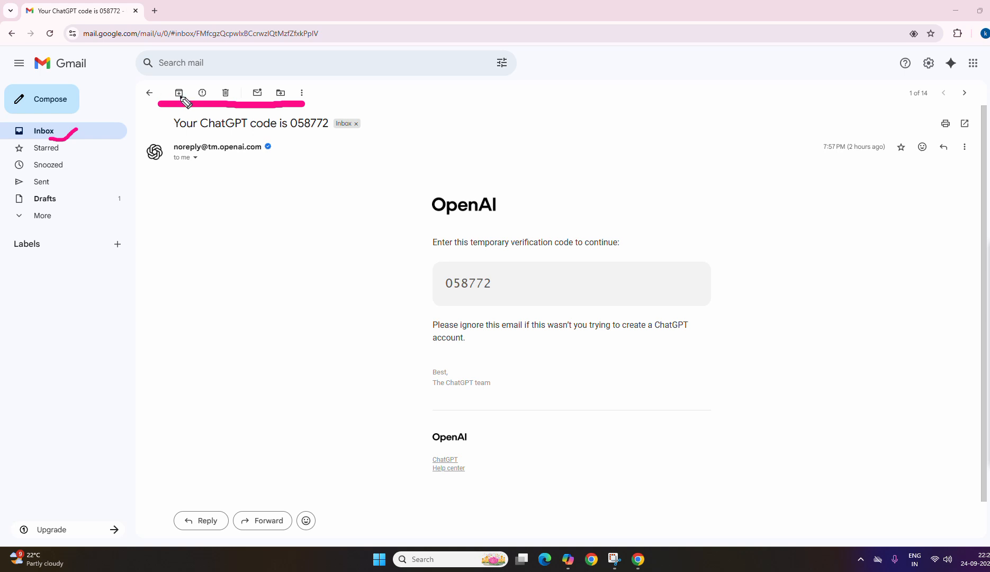
mouse_move(181, 100)
mouse_down()
mouse_move(176, 124)
mouse_move(171, 112)
mouse_up()
mouse_move(241, 85)
mouse_down()
mouse_move(218, 98)
mouse_move(243, 111)
mouse_move(240, 84)
mouse_up()
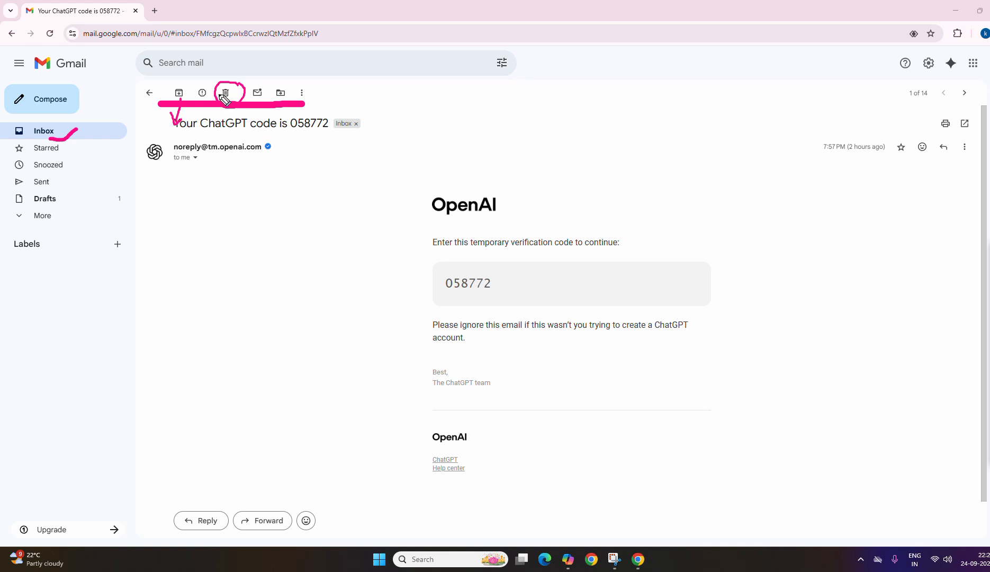
Move the open ChatGPT code email to Trash
mouse_move(985, 315)
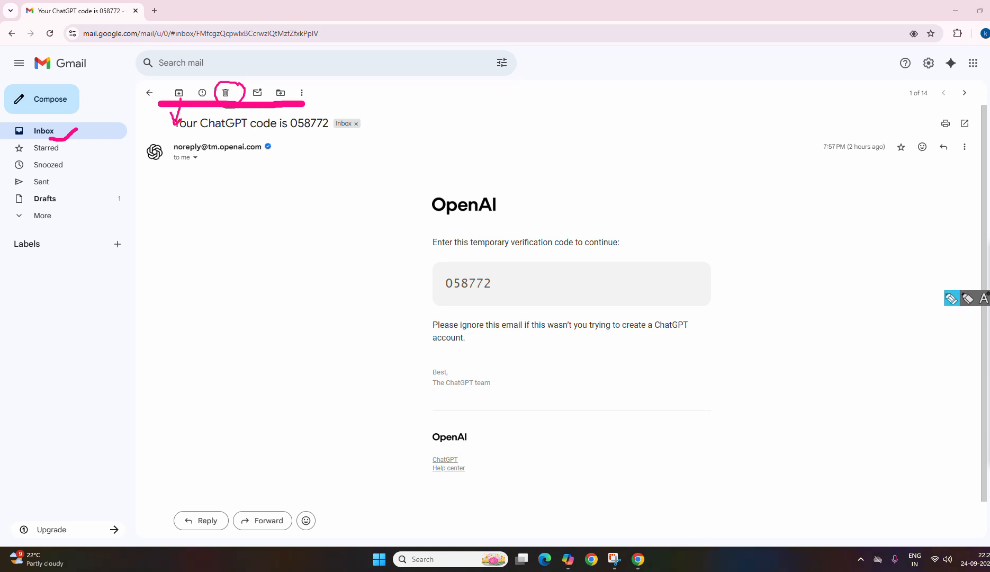
click(226, 93)
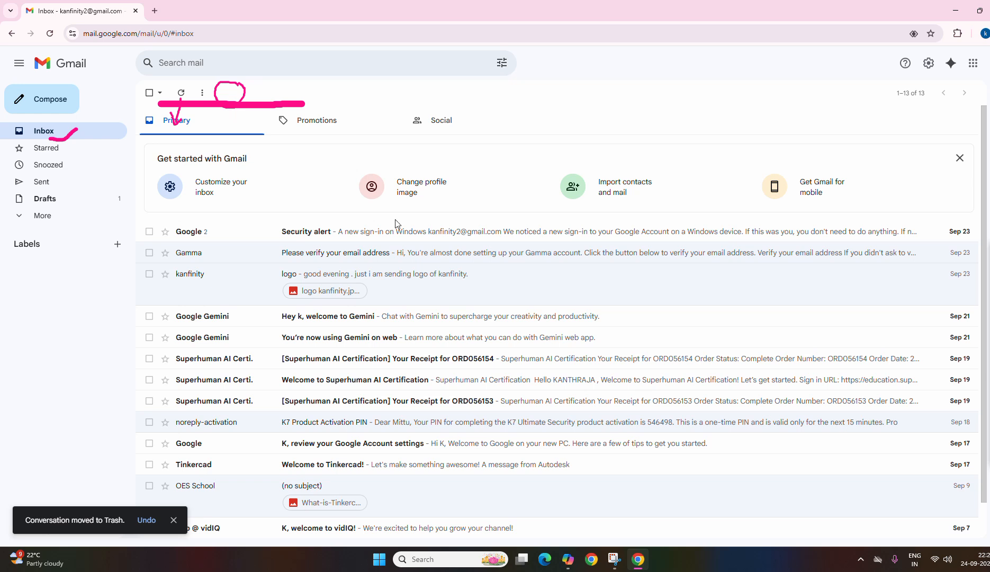
Select the Google Security alert, both Google Gemini emails and the three Superhuman AI Certification emails, and move them all to Trash
click(149, 231)
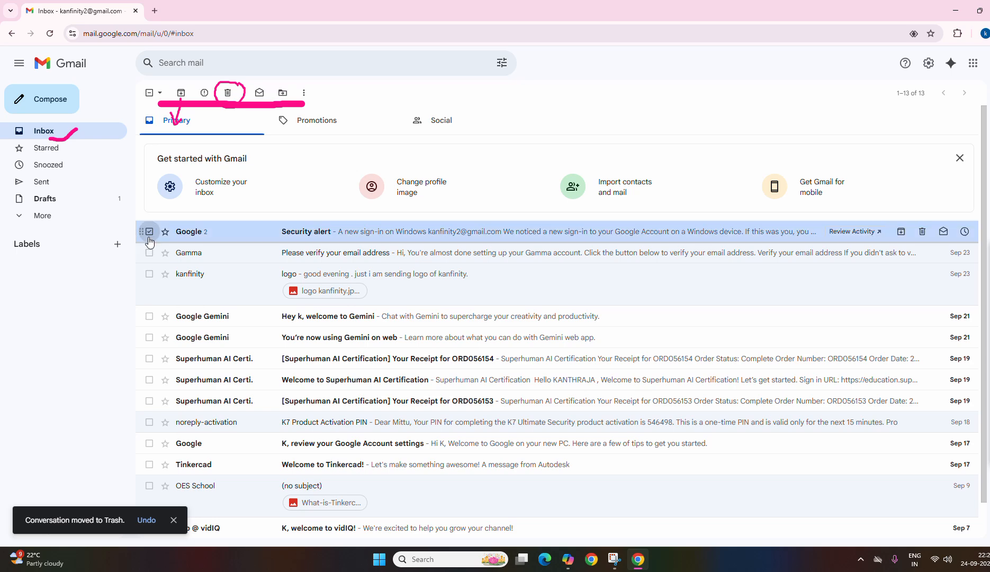
click(149, 316)
scroll(178, 321, down, 1)
click(150, 299)
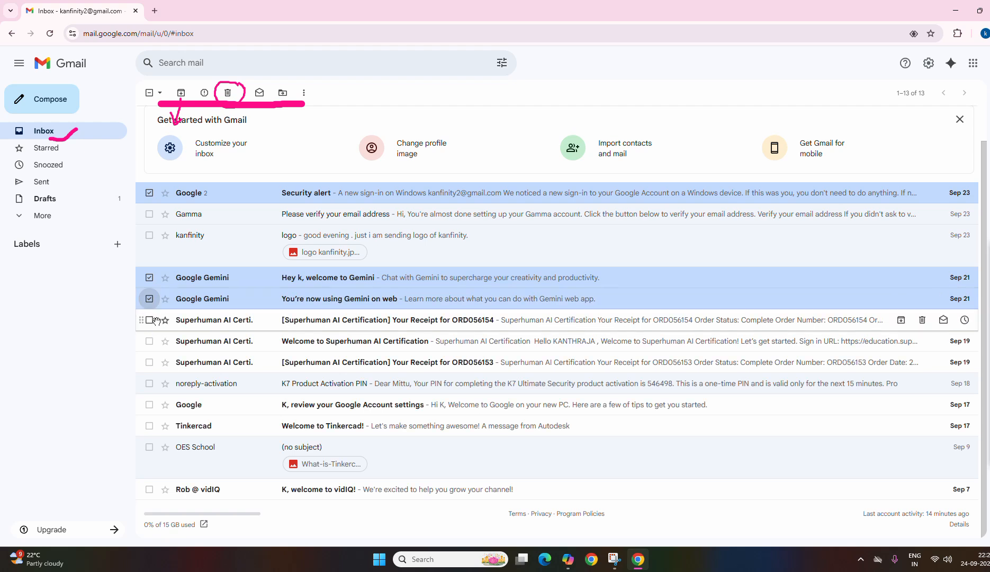
click(150, 319)
click(149, 341)
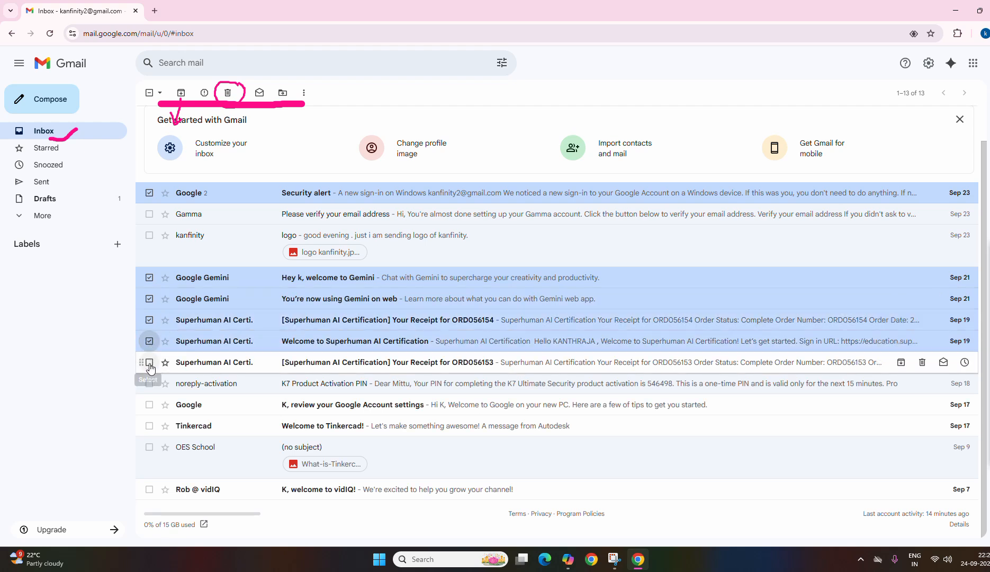
click(150, 362)
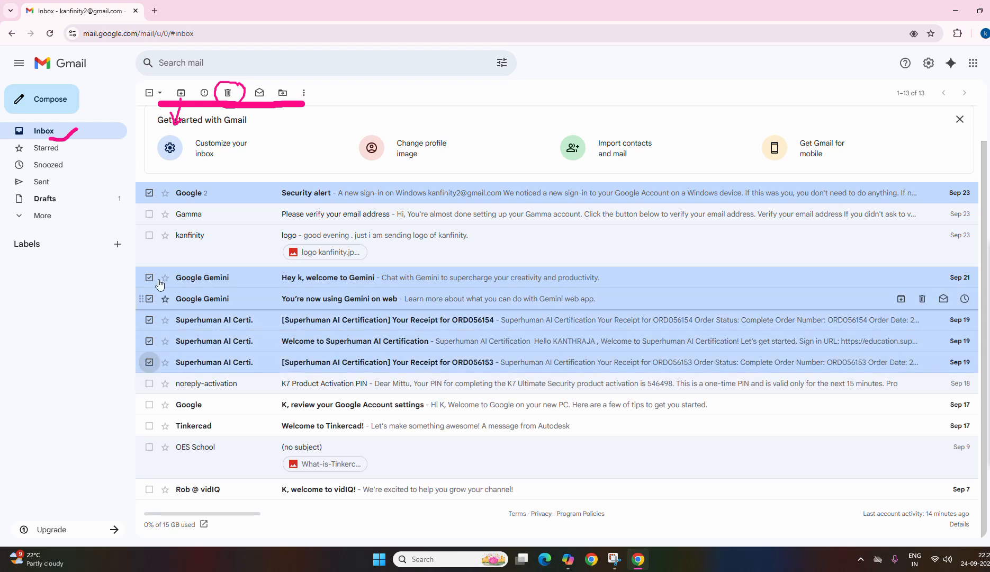
click(160, 94)
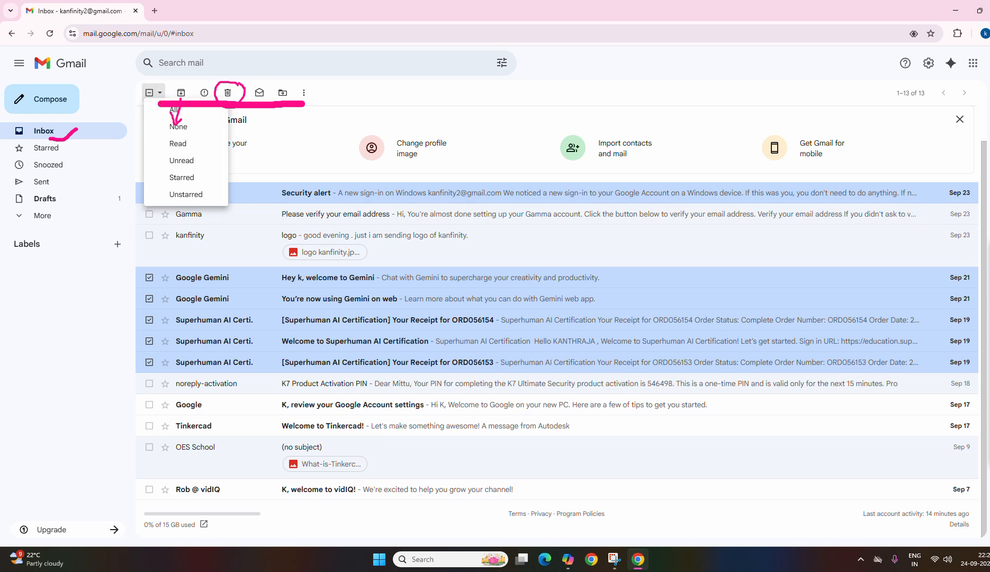
key(Escape)
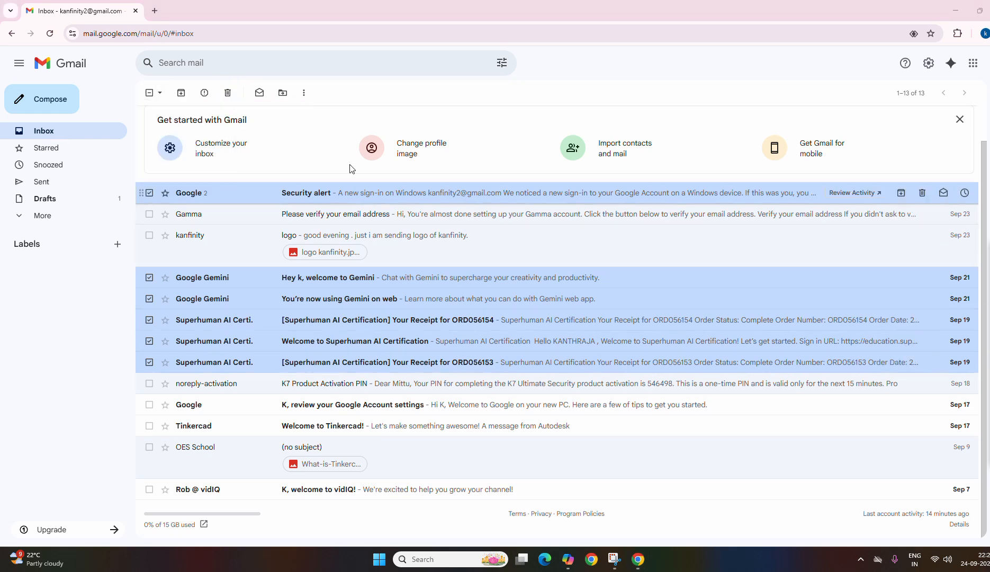
click(159, 94)
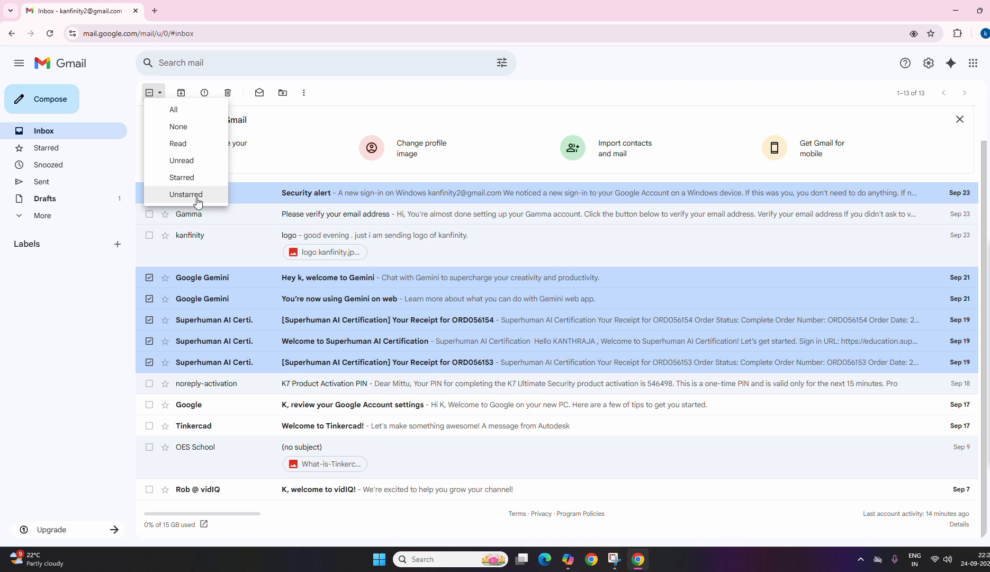
click(228, 93)
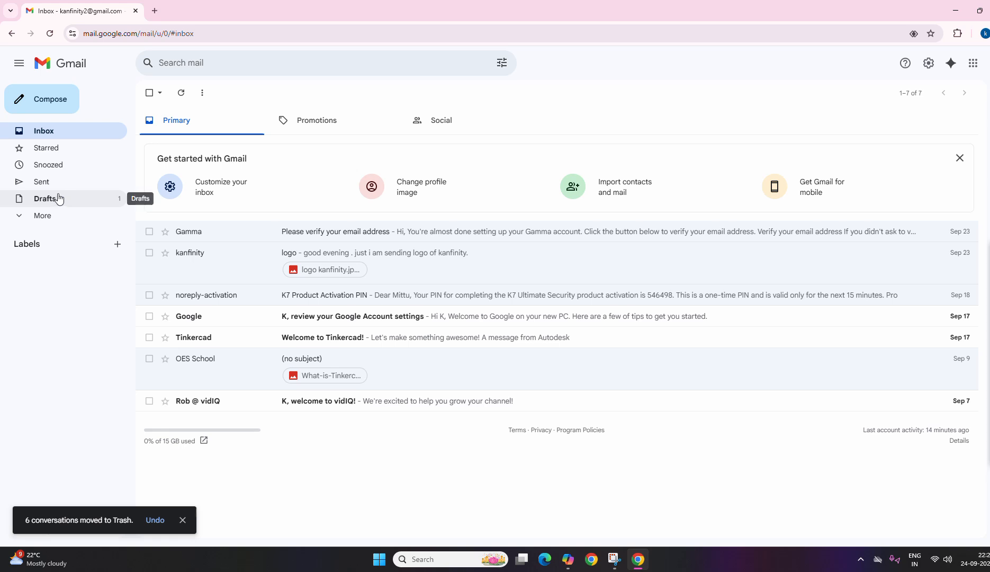
Expand the folder list and open the Trash folder
click(49, 223)
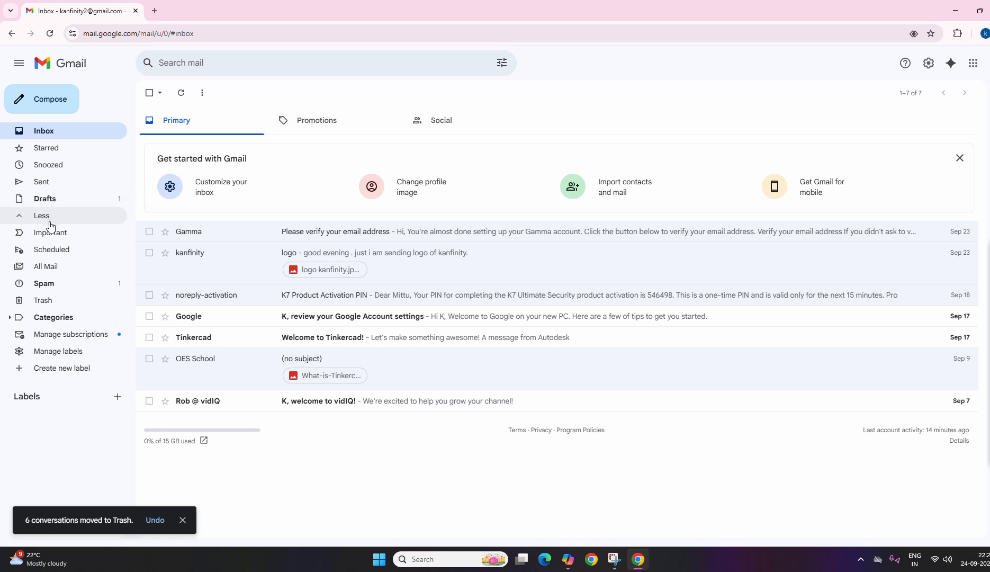
click(52, 302)
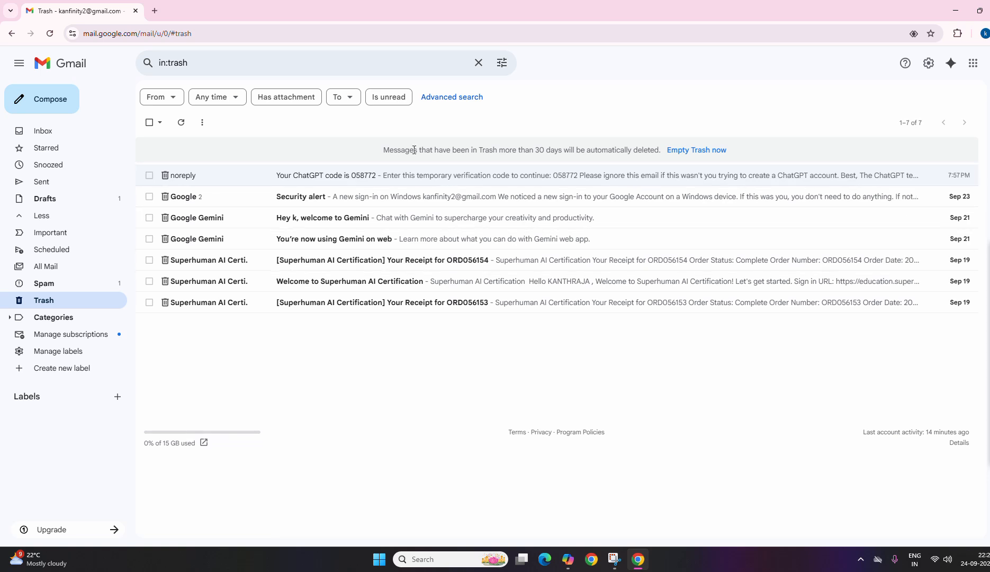
Underline and circle the 30-day automatic deletion notice, add an arrow above it, and handwrite "Recover → 30" over the message list
drag(485, 157, 578, 155)
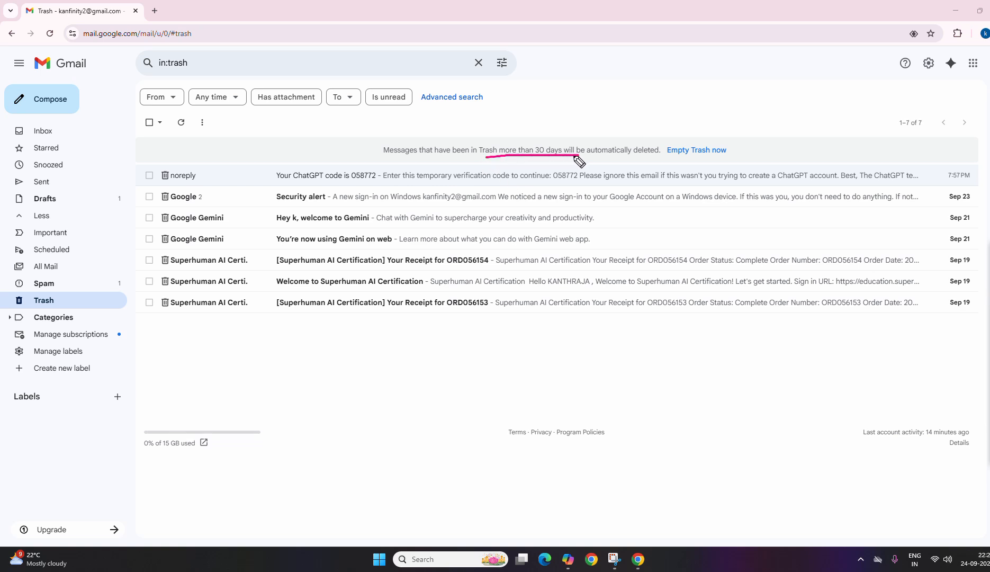
mouse_move(437, 135)
mouse_down()
mouse_move(374, 142)
mouse_move(454, 157)
mouse_move(709, 158)
mouse_move(577, 127)
mouse_move(409, 139)
mouse_up()
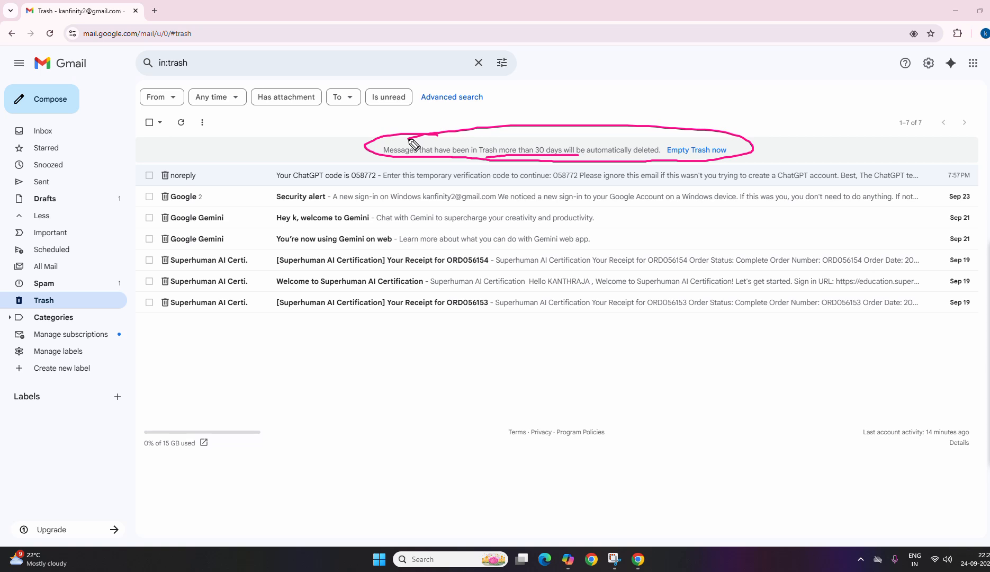
mouse_move(569, 130)
mouse_down()
mouse_move(580, 112)
mouse_move(599, 108)
mouse_up()
mouse_move(353, 320)
mouse_down()
mouse_move(365, 356)
mouse_move(365, 331)
mouse_move(379, 350)
mouse_move(419, 343)
mouse_move(458, 300)
mouse_move(357, 315)
mouse_move(461, 314)
mouse_move(433, 285)
mouse_up()
mouse_move(474, 315)
mouse_down()
mouse_move(529, 295)
mouse_move(569, 315)
mouse_move(581, 293)
mouse_move(570, 292)
mouse_up()
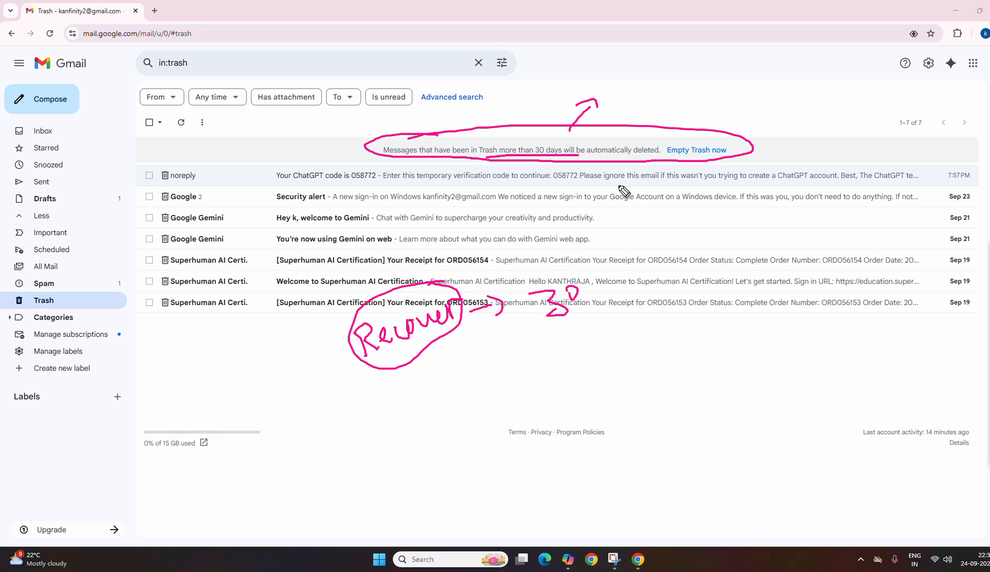